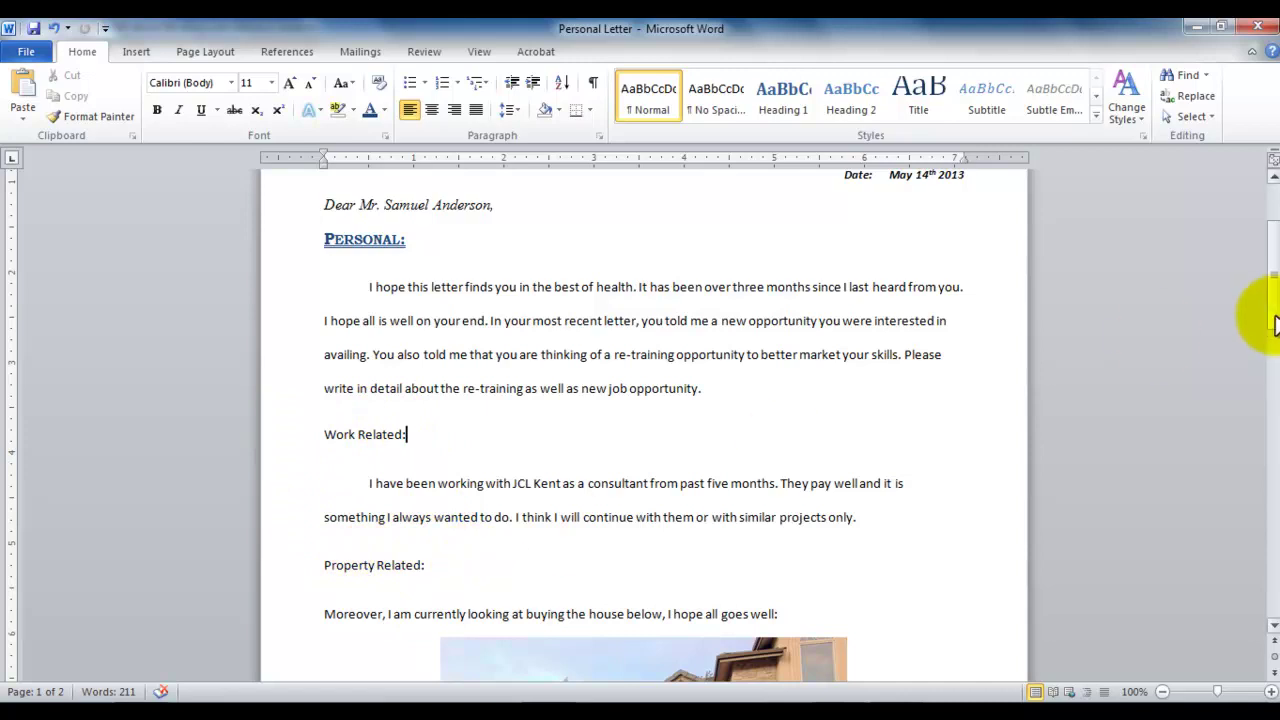
Step: Scroll through the letter and look over the Personal: heading's formatting
{"action": "left_click_drag", "start_coordinate": [1276, 310], "coordinate": [1254, 523]}
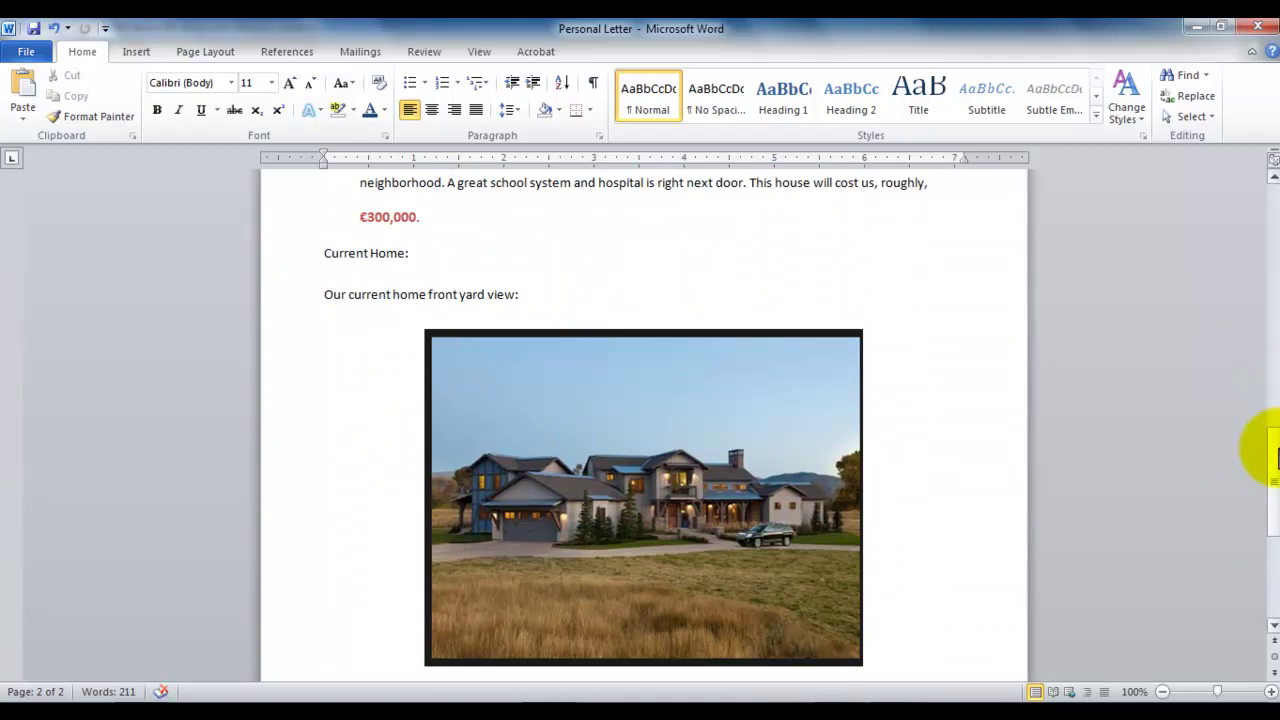
{"action": "left_click_drag", "start_coordinate": [1257, 443], "coordinate": [1269, 186]}
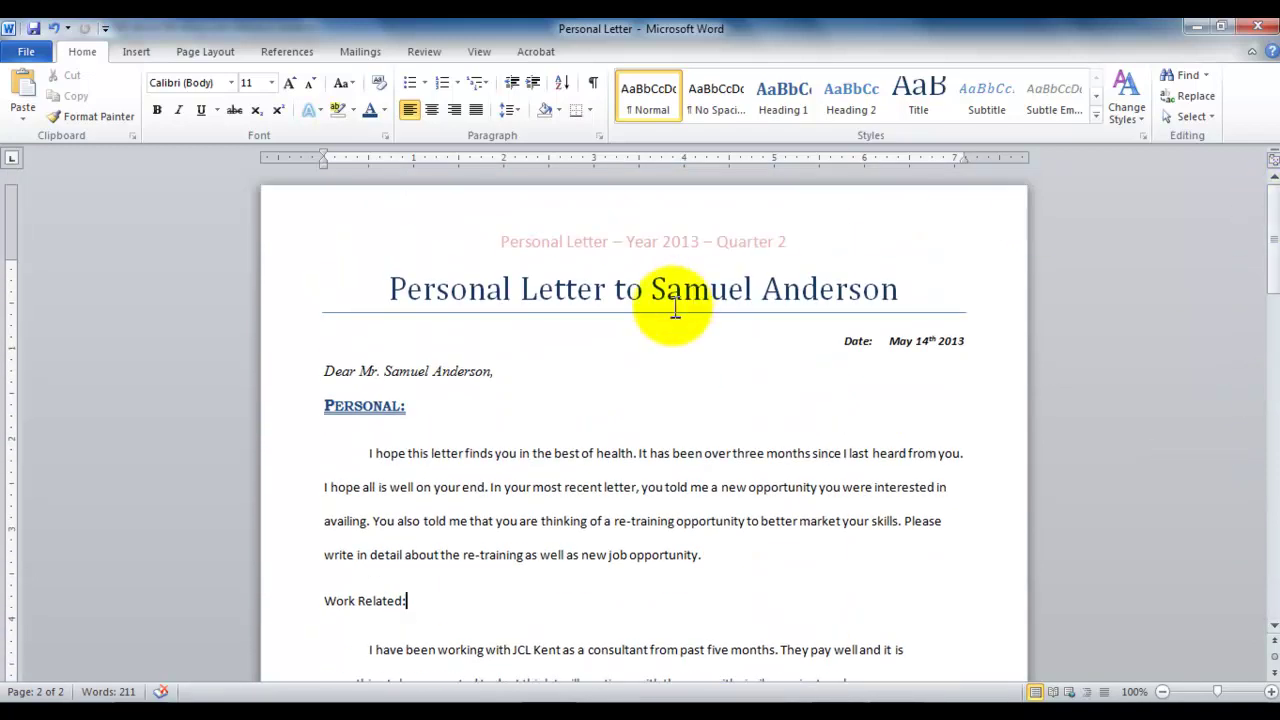
{"action": "left_click_drag", "start_coordinate": [408, 403], "coordinate": [323, 403]}
{"action": "left_click", "coordinate": [424, 403]}
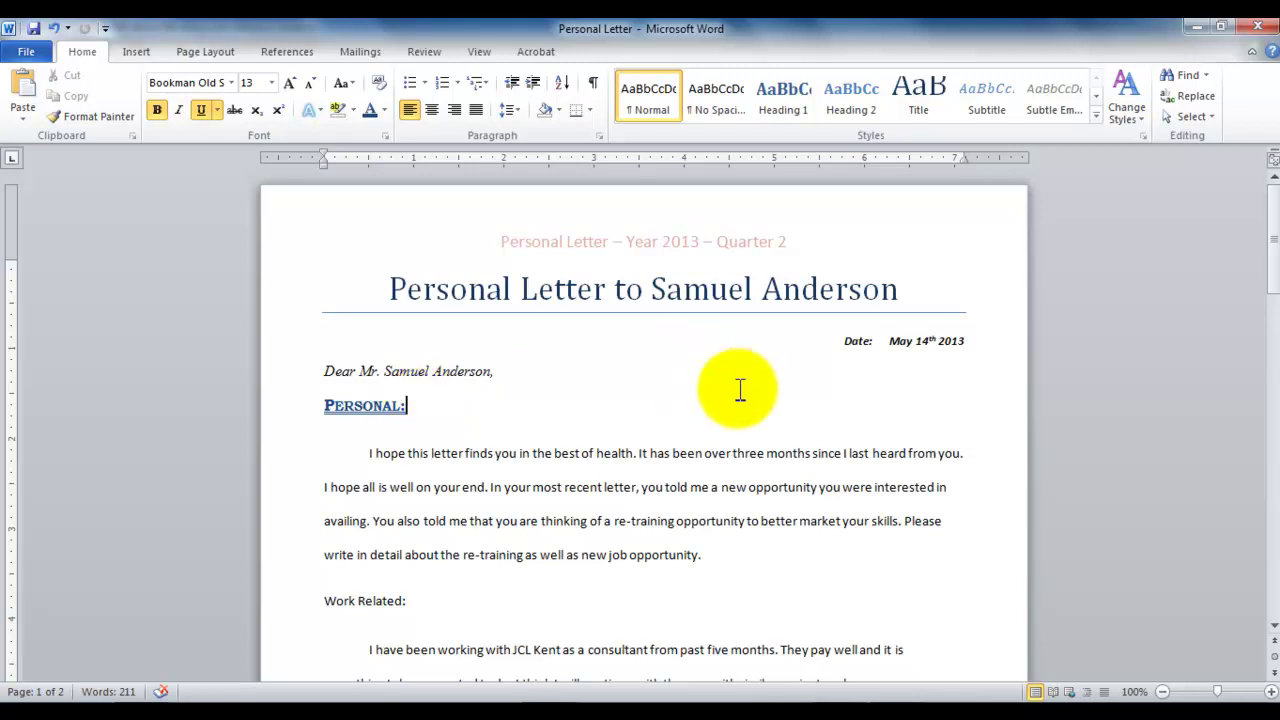
{"action": "left_click_drag", "start_coordinate": [1267, 251], "coordinate": [1275, 290]}
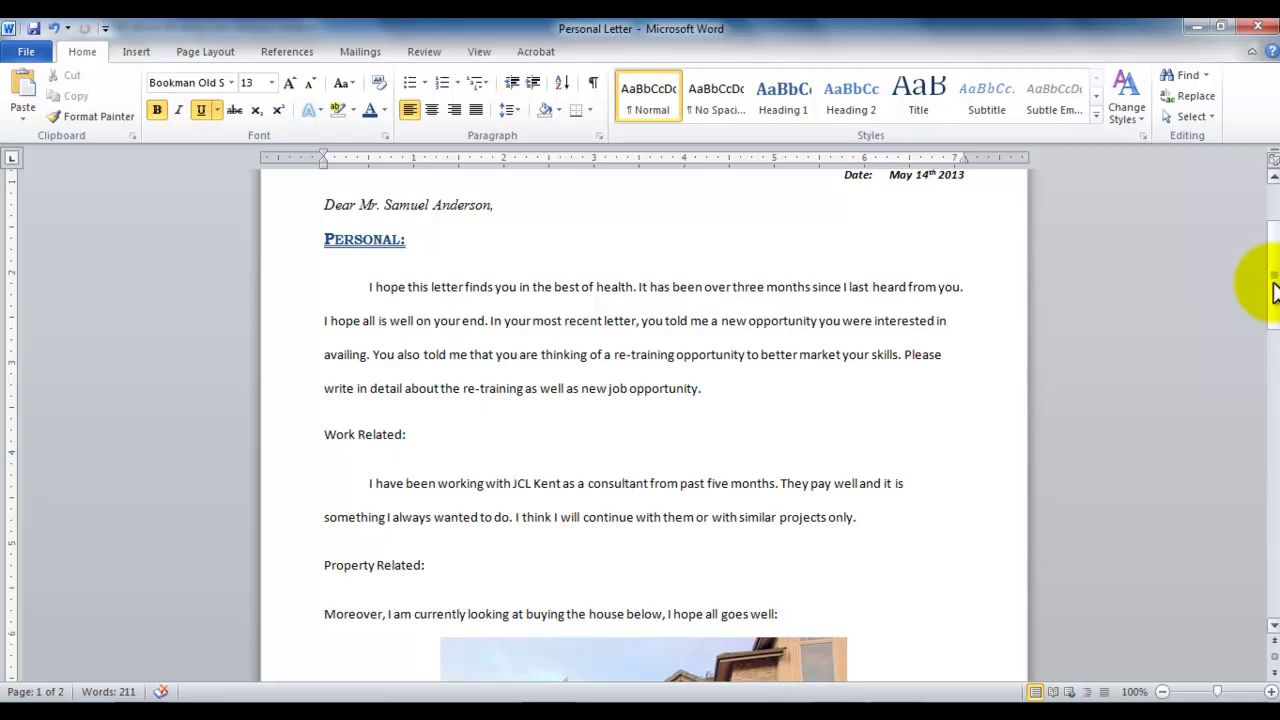
Step: Copy the Personal: heading's format with Format Painter and paint it onto Work Related:
{"action": "left_click_drag", "start_coordinate": [434, 239], "coordinate": [329, 239]}
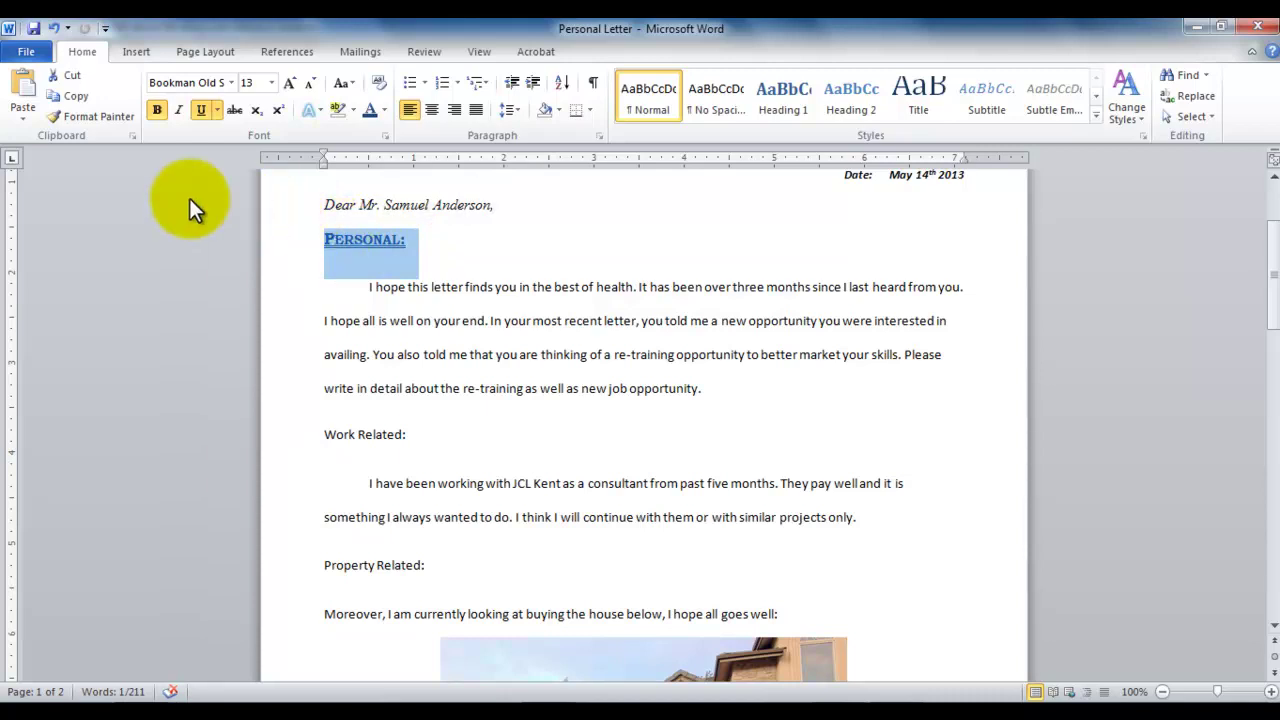
{"action": "left_click", "coordinate": [102, 116]}
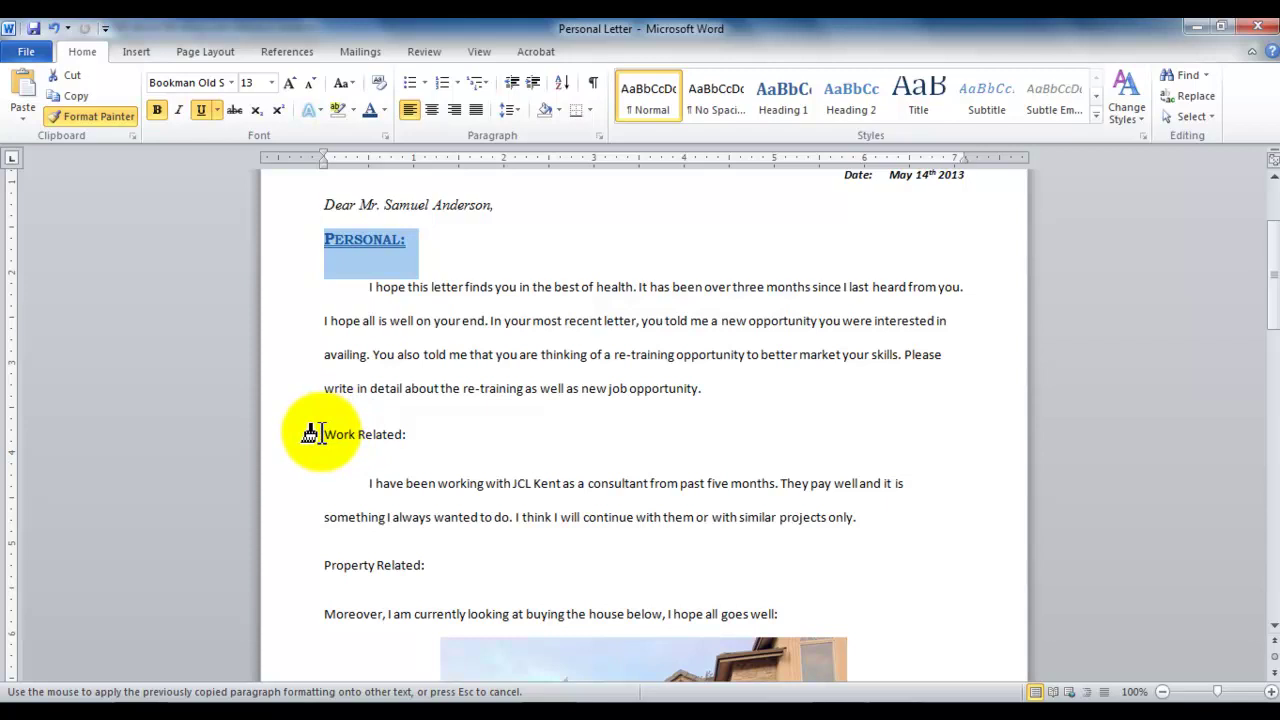
{"action": "left_click_drag", "start_coordinate": [320, 433], "coordinate": [402, 430]}
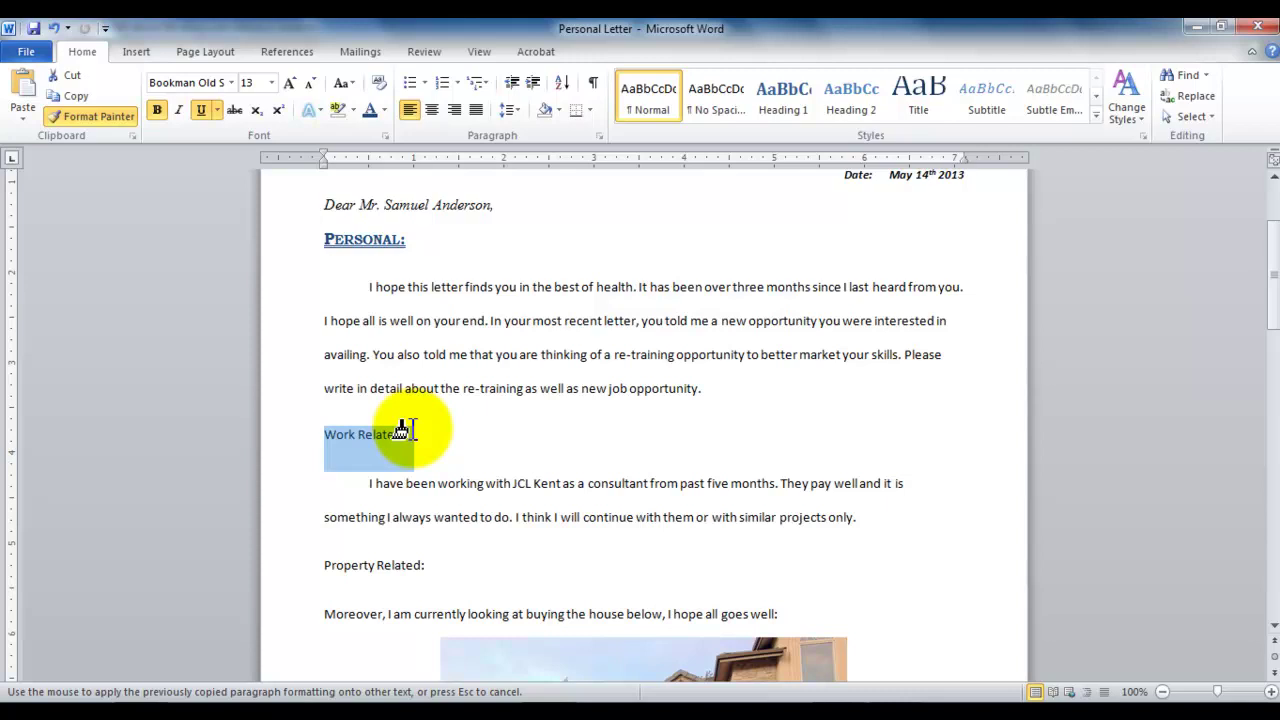
{"action": "left_click_drag", "start_coordinate": [404, 430], "coordinate": [412, 432]}
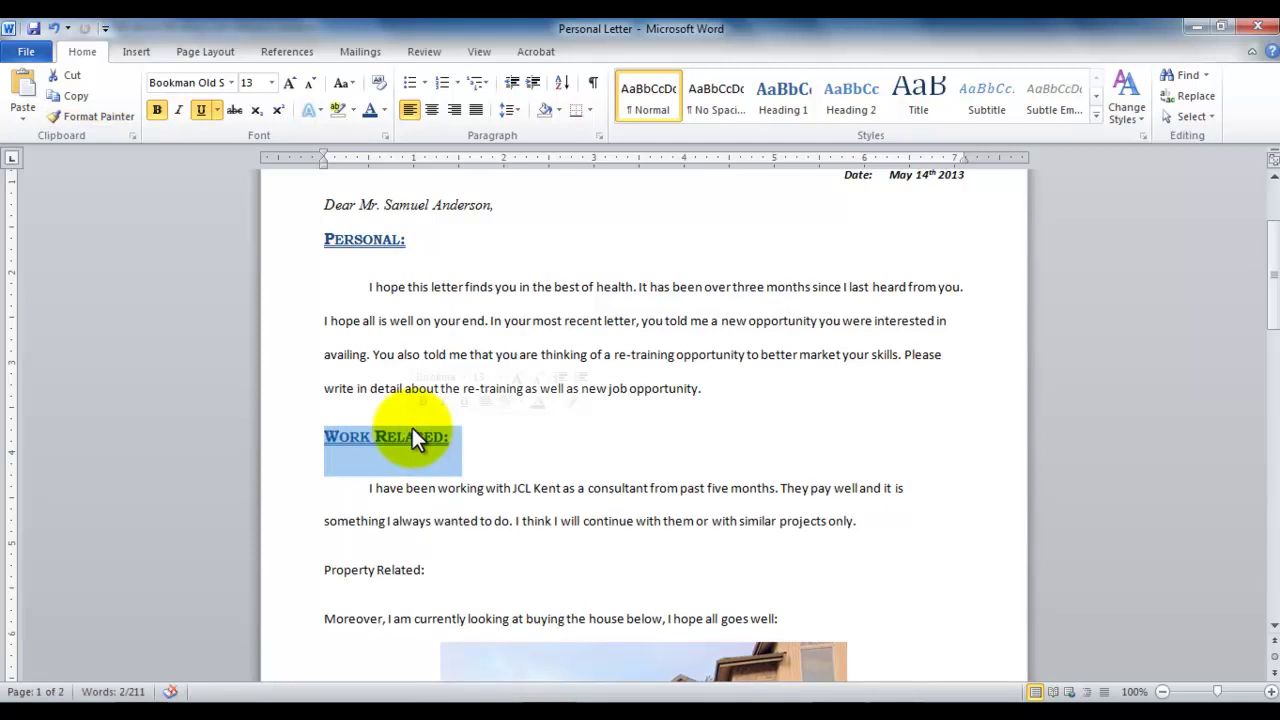
{"action": "left_click", "coordinate": [456, 434]}
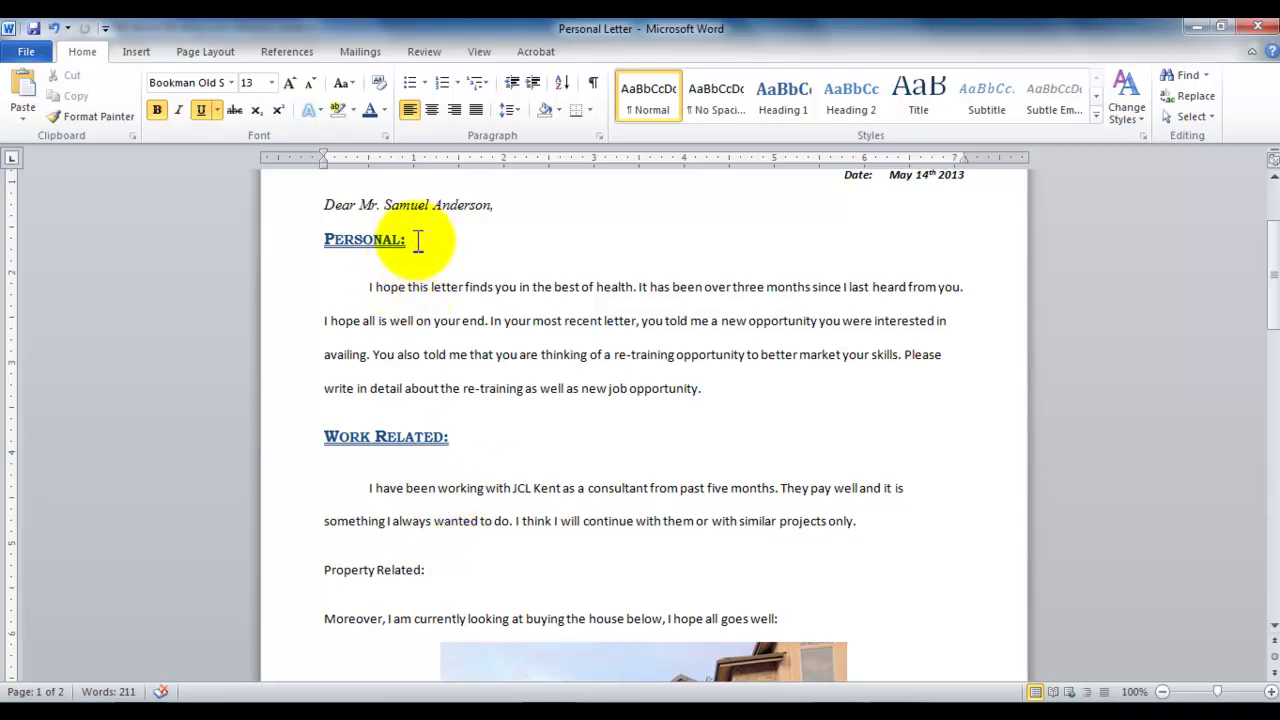
Step: Use Format Painter to copy Personal:'s style onto Property Related:, dismissing the colour-scheme prompt
{"action": "left_click_drag", "start_coordinate": [418, 242], "coordinate": [324, 240]}
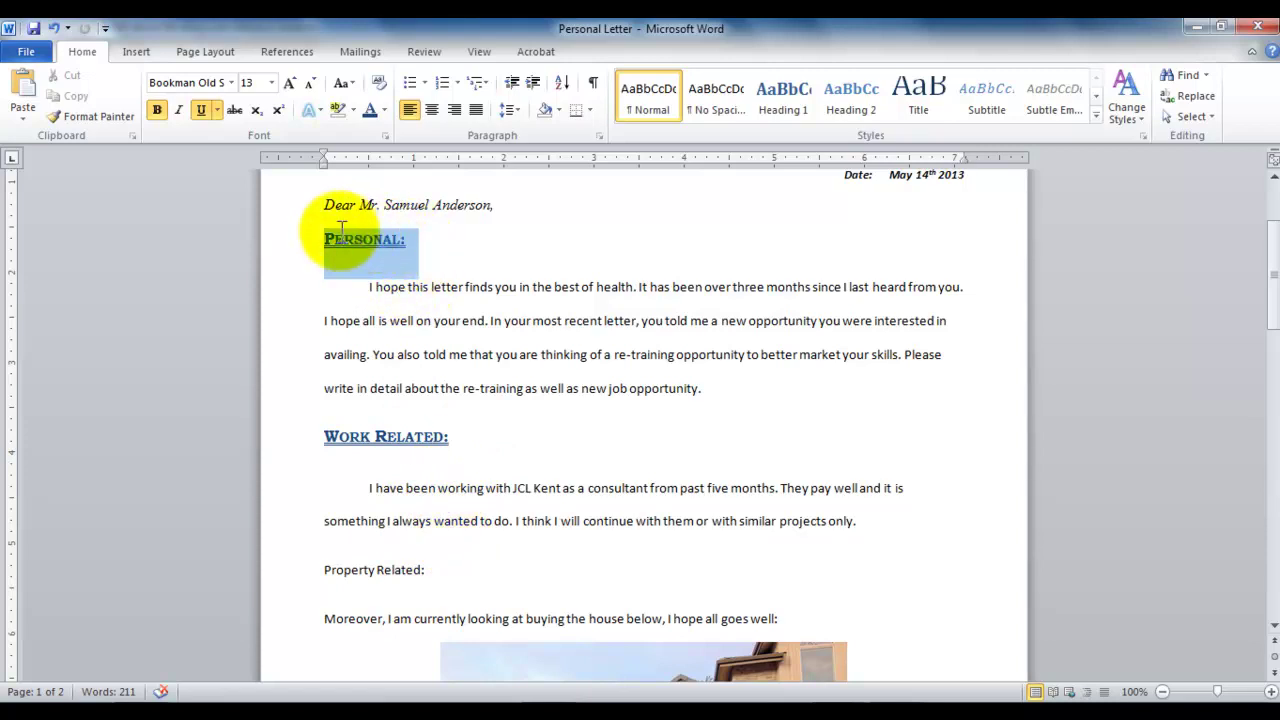
{"action": "left_click", "coordinate": [105, 112]}
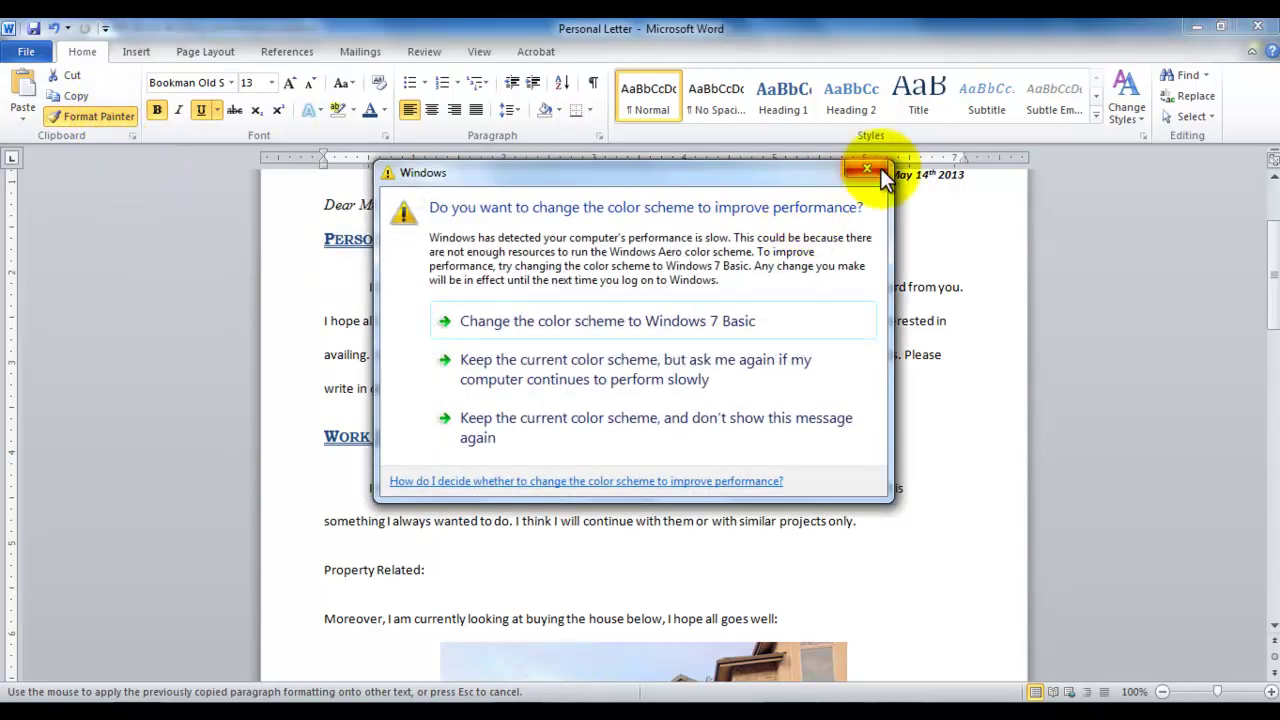
{"action": "left_click", "coordinate": [870, 170]}
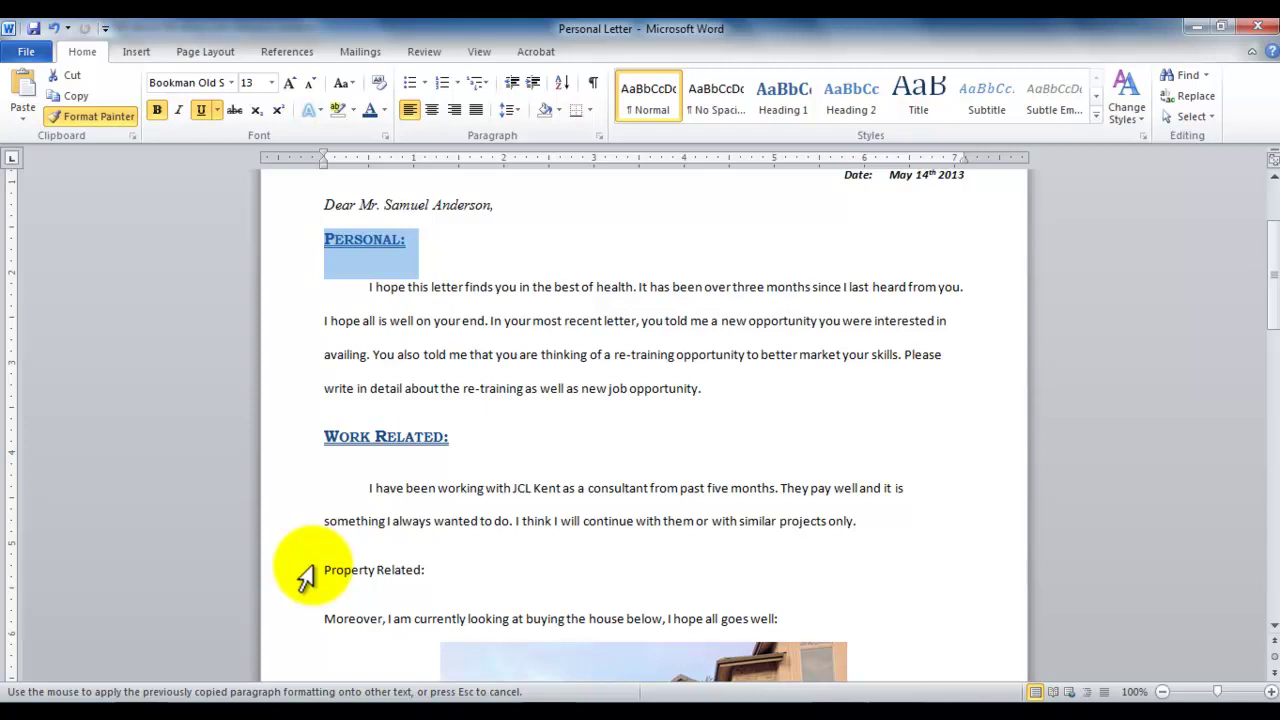
{"action": "left_click", "coordinate": [312, 568]}
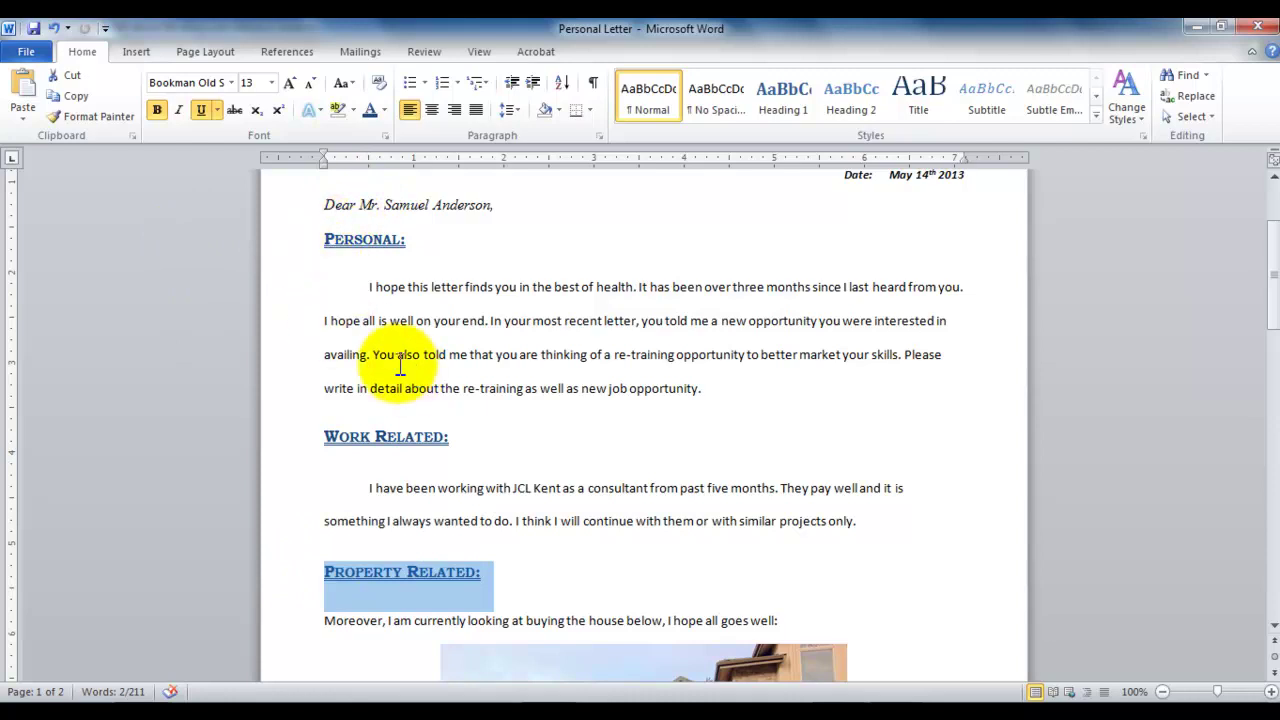
Step: Paint the heading format onto the Current Home: heading on page 2
{"action": "left_click", "coordinate": [110, 119]}
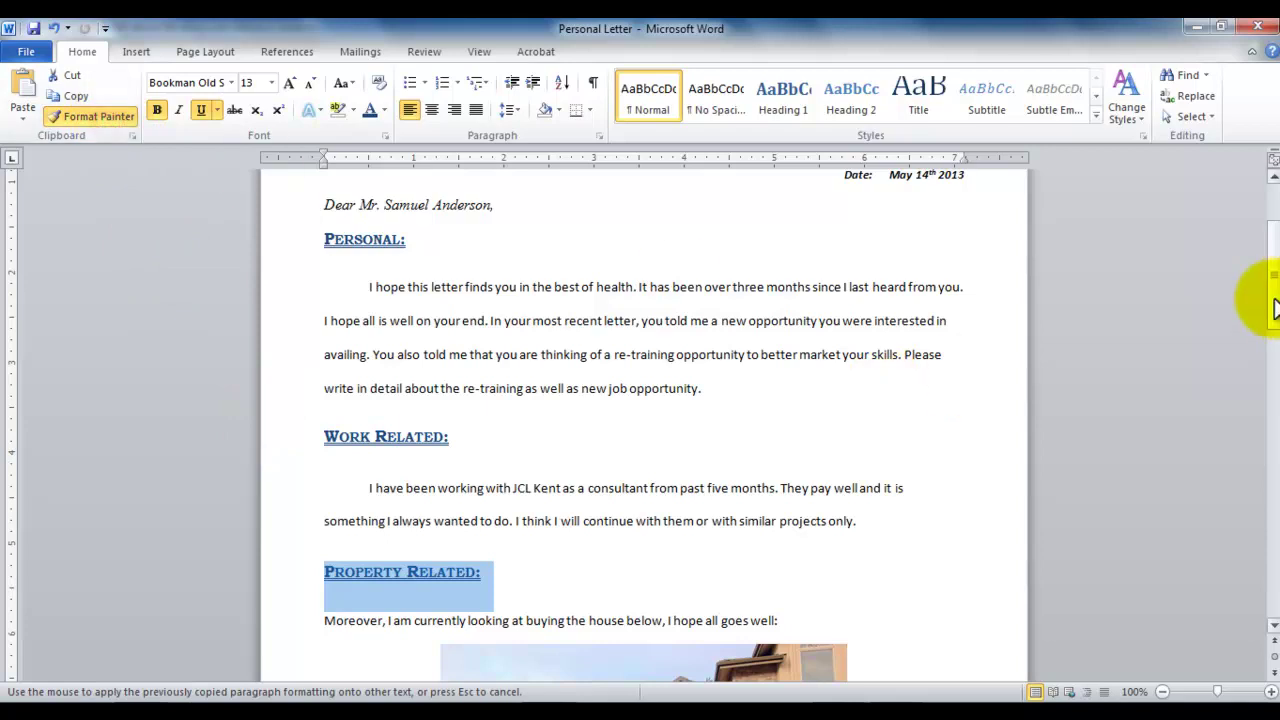
{"action": "left_click_drag", "start_coordinate": [1275, 310], "coordinate": [1266, 440]}
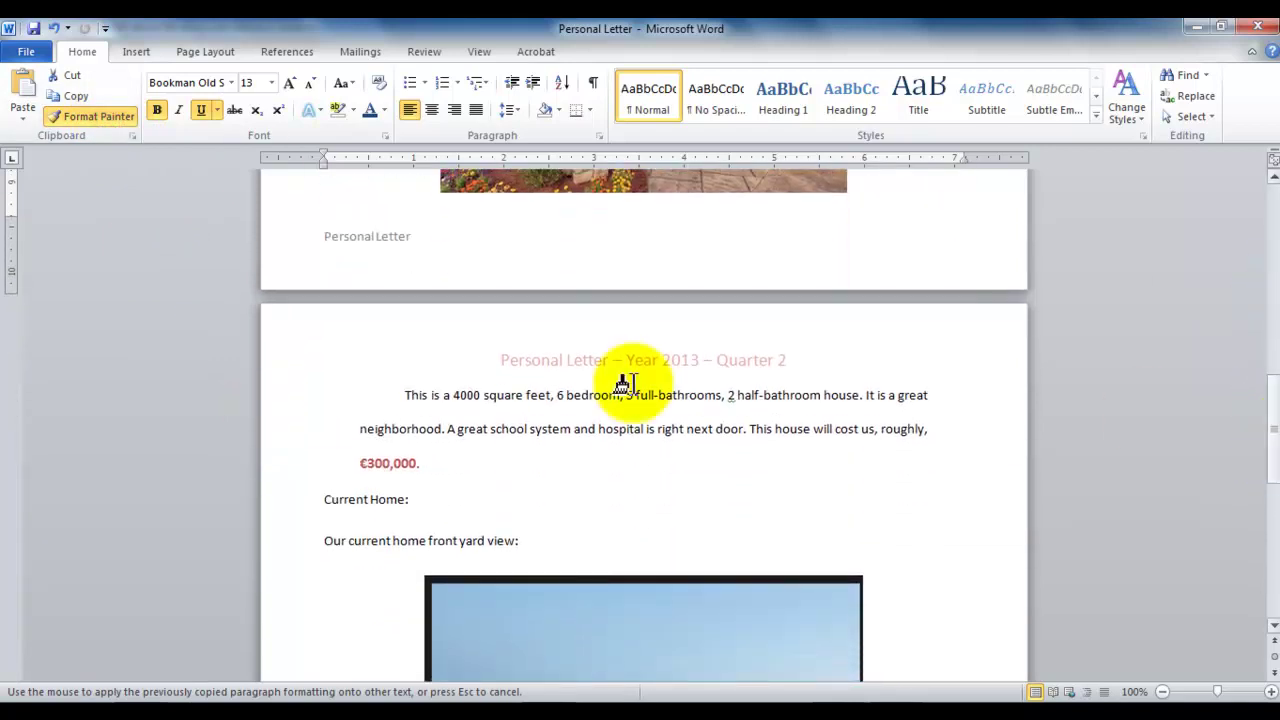
{"action": "left_click", "coordinate": [296, 507]}
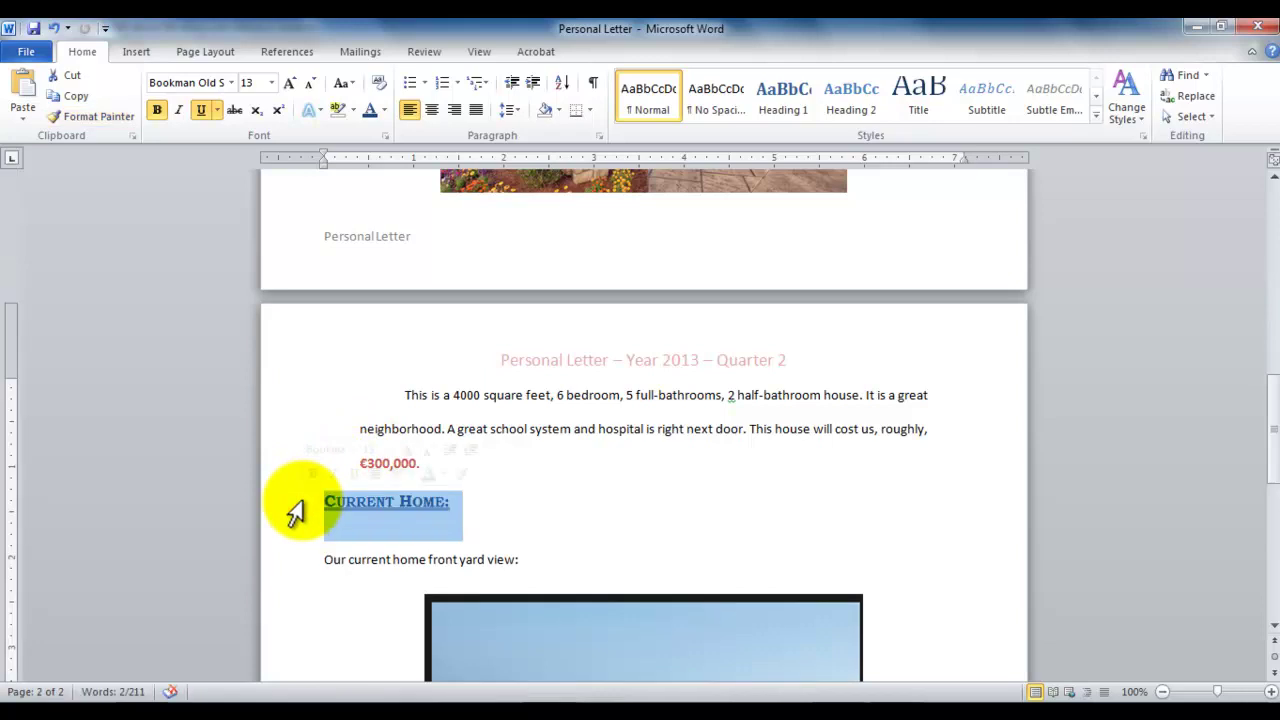
{"action": "left_click", "coordinate": [503, 499]}
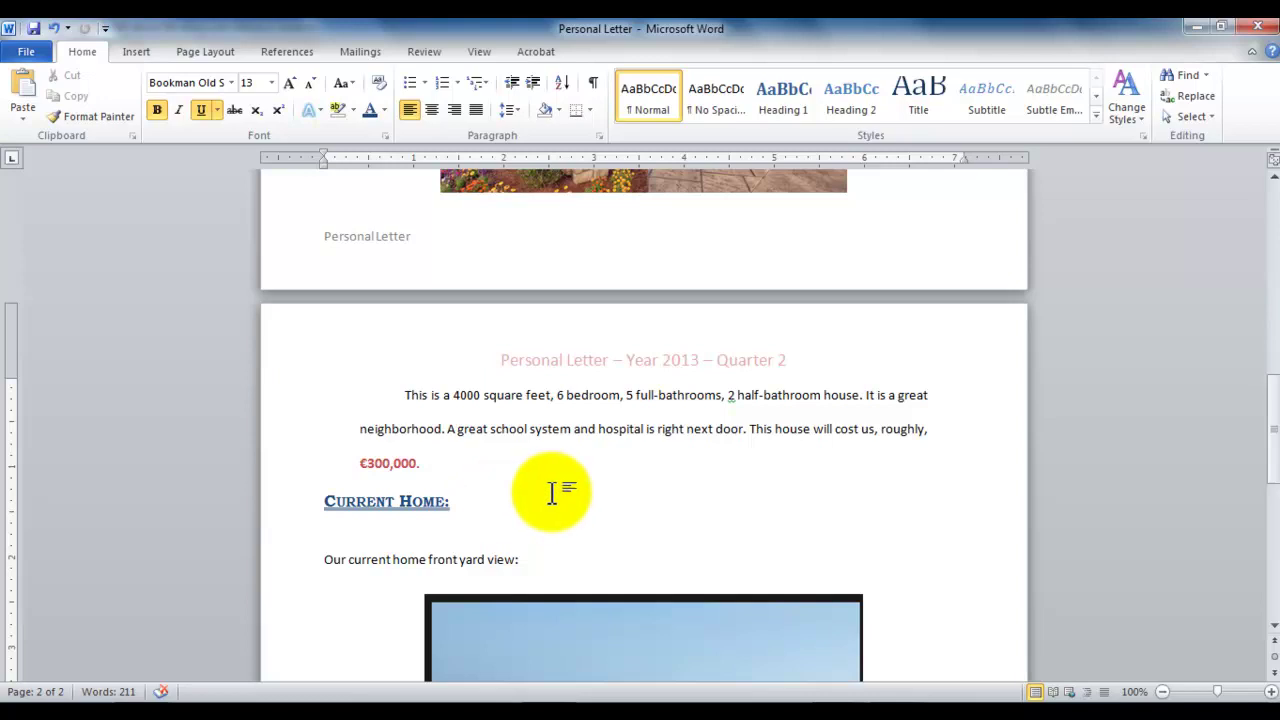
Step: Locate the number 4000 in the house description
{"action": "double_click", "coordinate": [466, 397]}
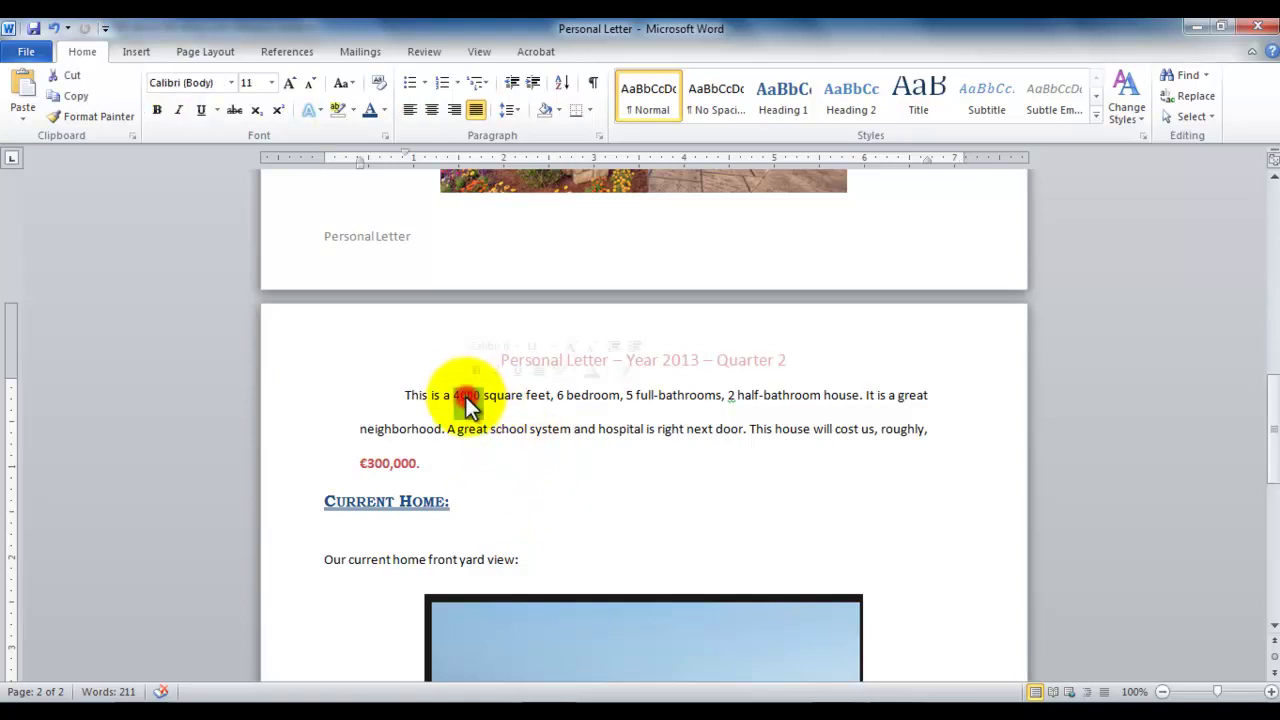
{"action": "left_click", "coordinate": [551, 402]}
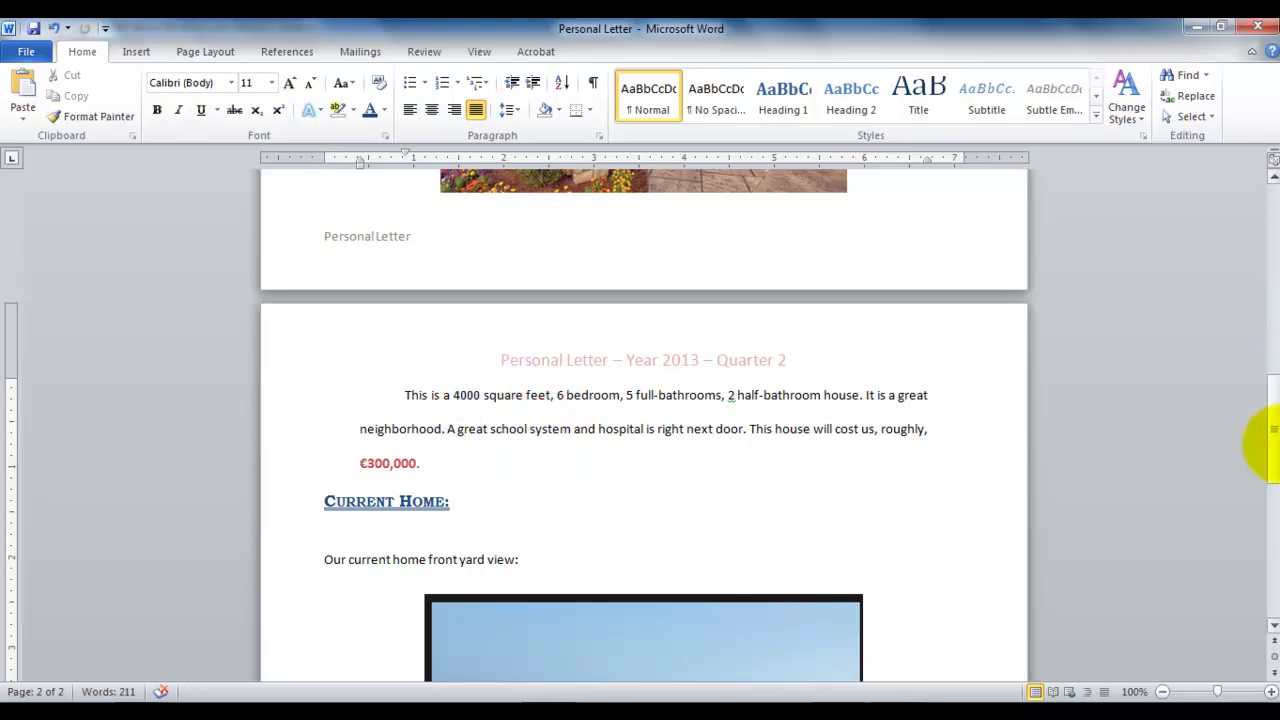
{"action": "left_click_drag", "start_coordinate": [1274, 448], "coordinate": [1266, 400]}
Step: Replace all occurrences of 4000 with 4500 via Find and Replace
{"action": "left_click", "coordinate": [836, 350]}
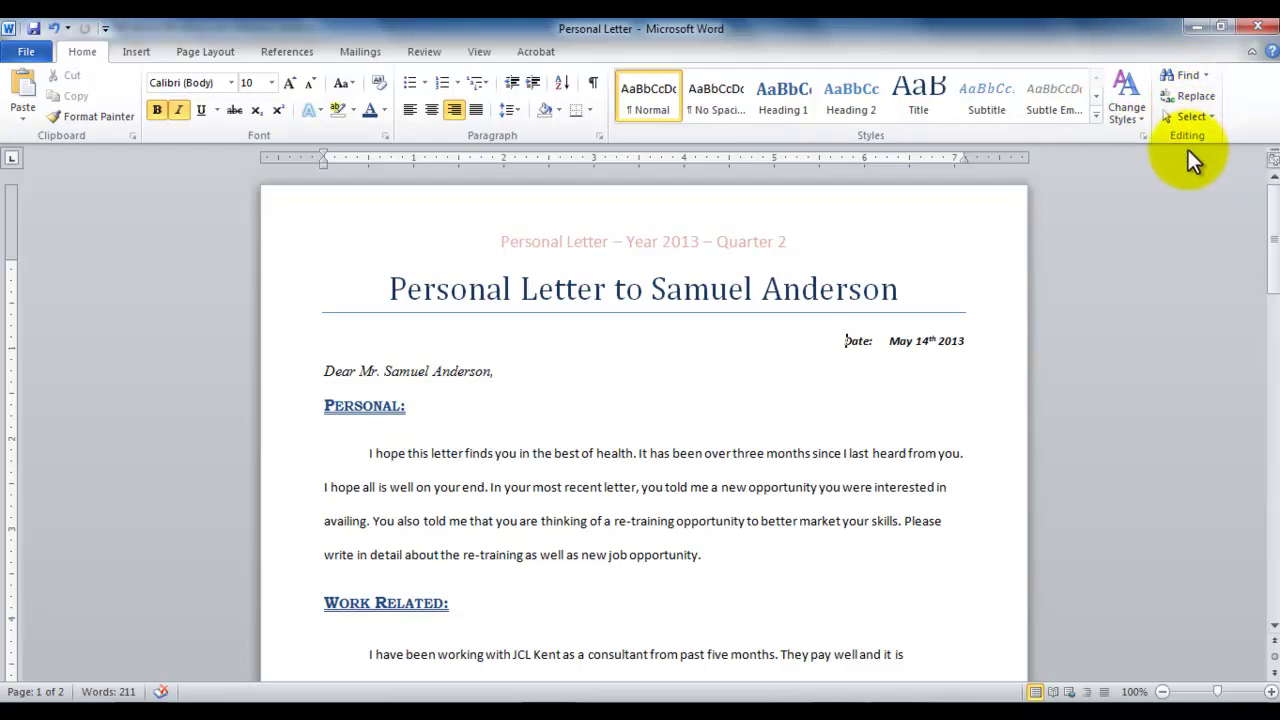
{"action": "left_click", "coordinate": [1191, 93]}
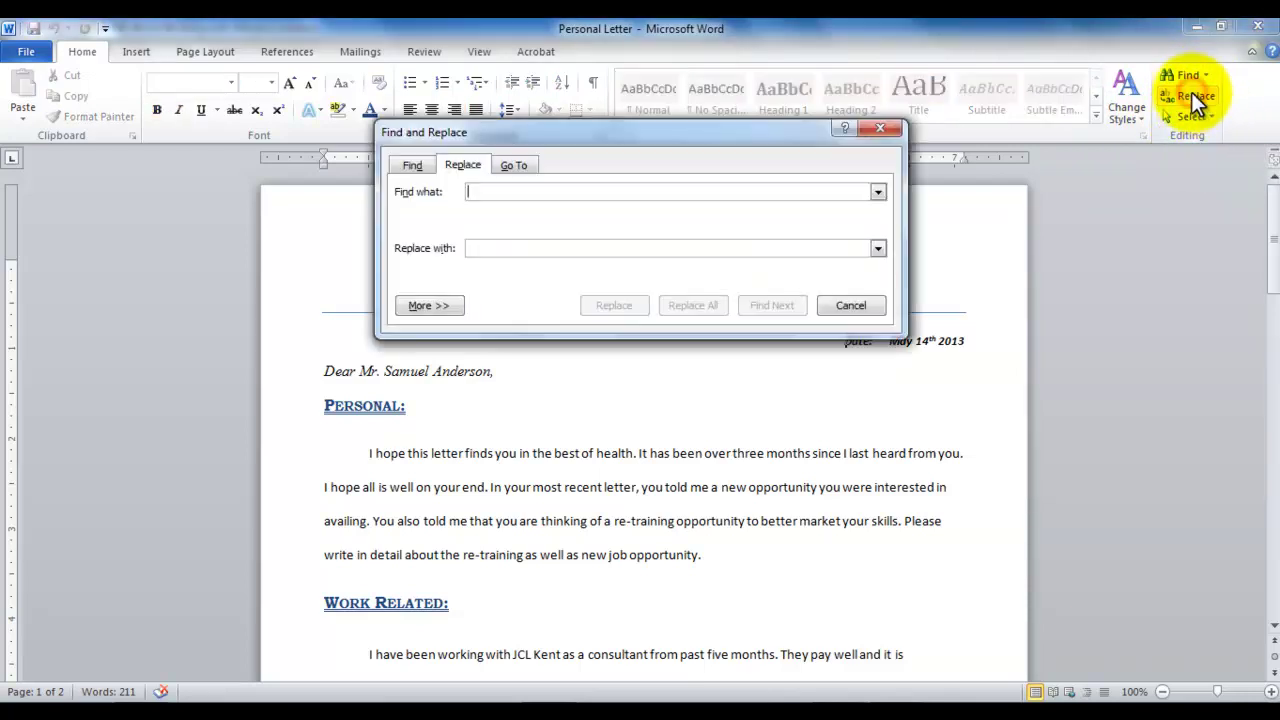
{"action": "type", "text": "4000"}
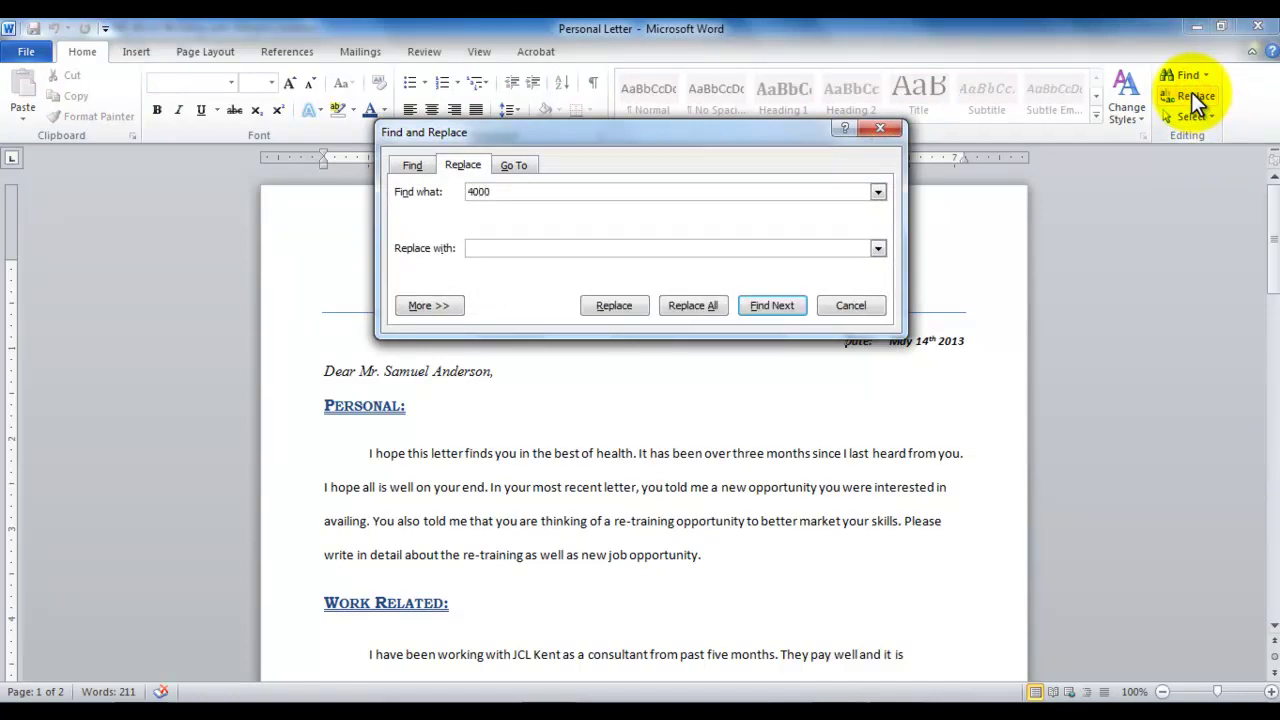
{"action": "type", "text": "4500"}
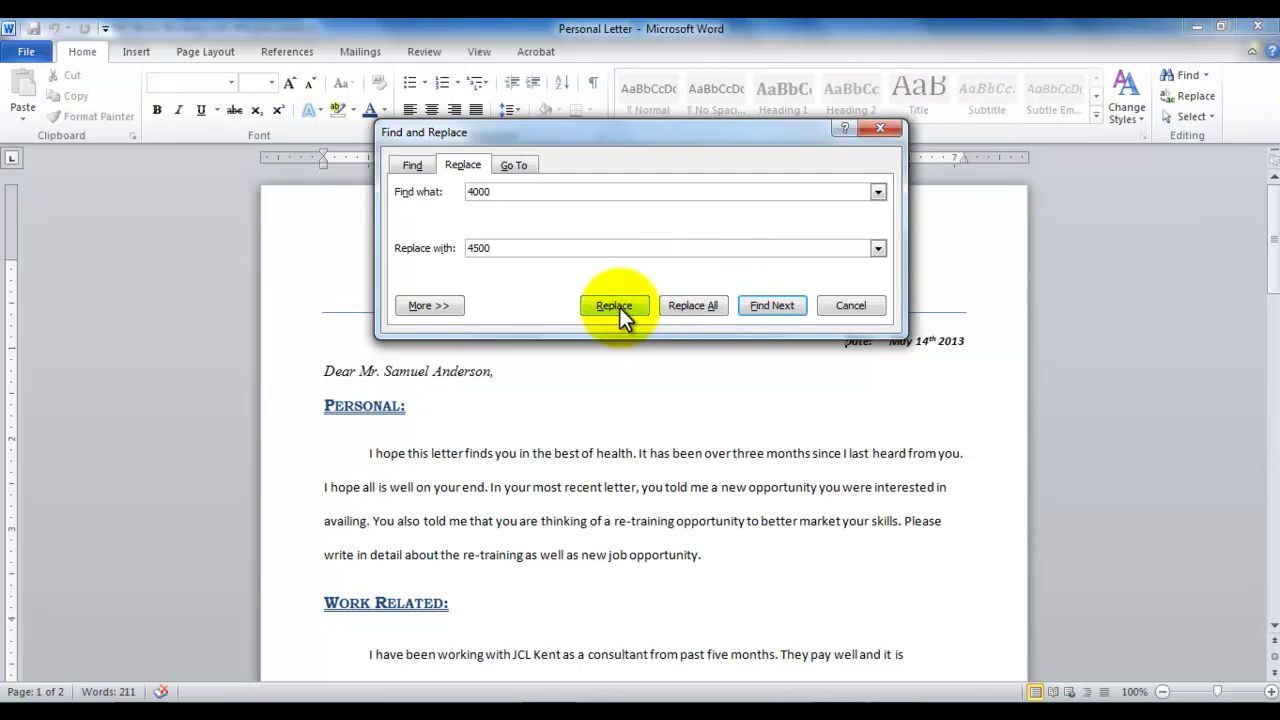
{"action": "left_click", "coordinate": [680, 305]}
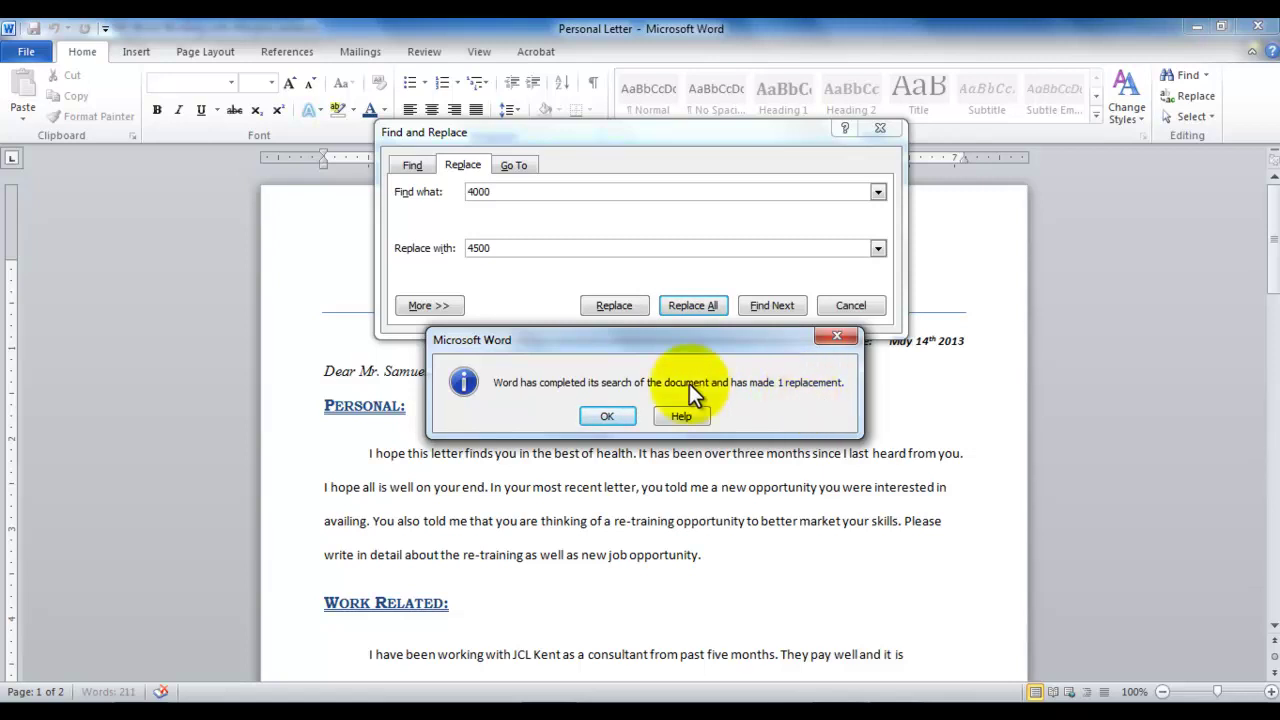
Step: Close the replacement dialogs and confirm page 2 now reads 4500 square feet
{"action": "left_click", "coordinate": [603, 416]}
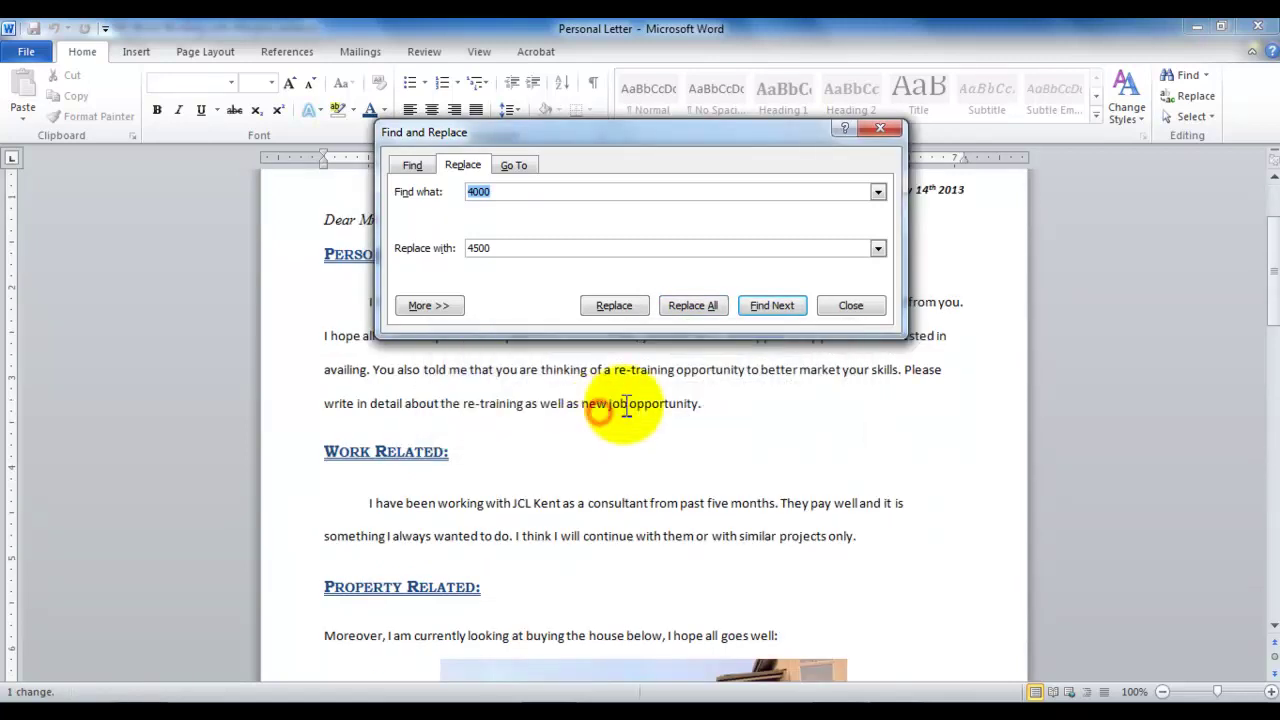
{"action": "left_click", "coordinate": [853, 307]}
{"action": "left_click_drag", "start_coordinate": [1272, 320], "coordinate": [1275, 476]}
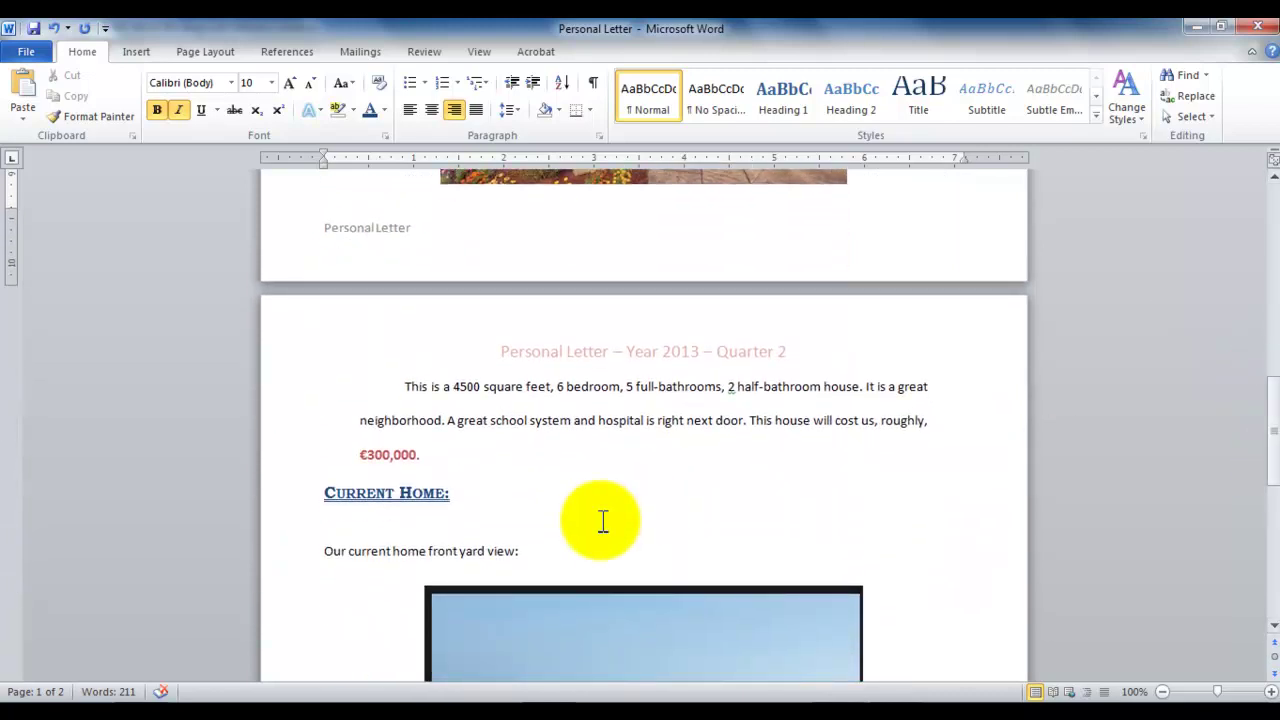
{"action": "double_click", "coordinate": [466, 388]}
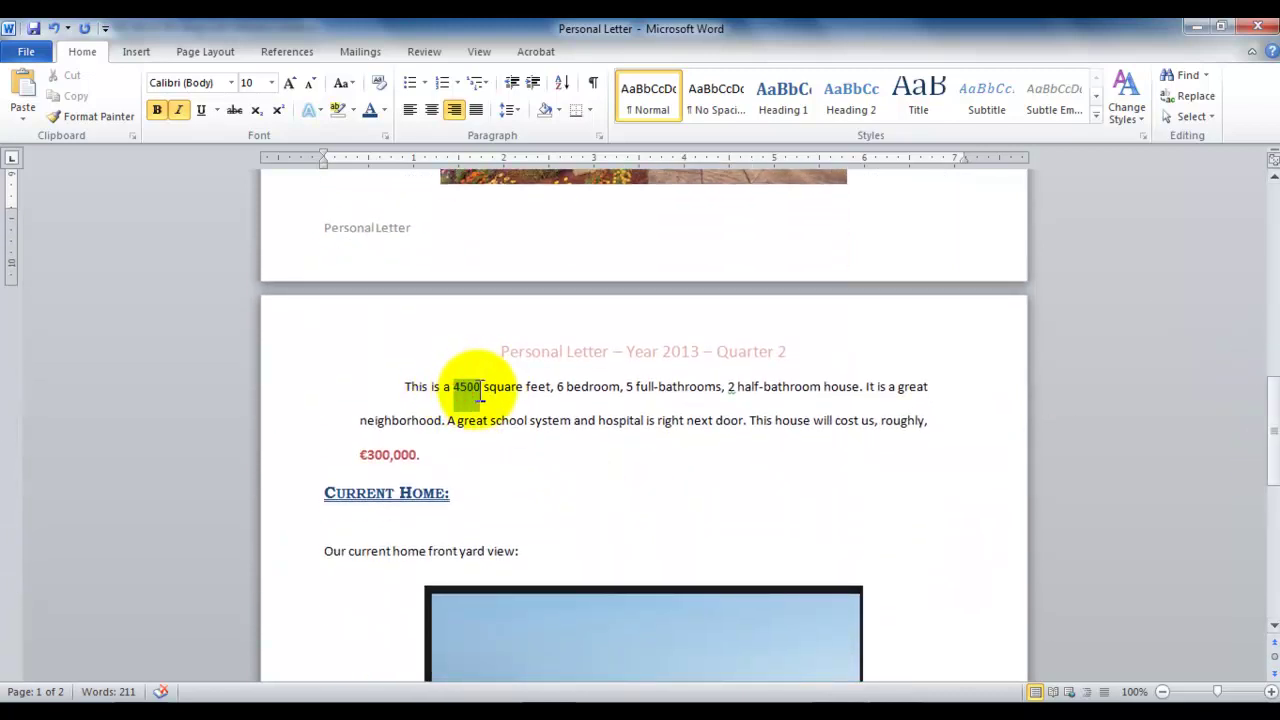
{"action": "left_click", "coordinate": [518, 430]}
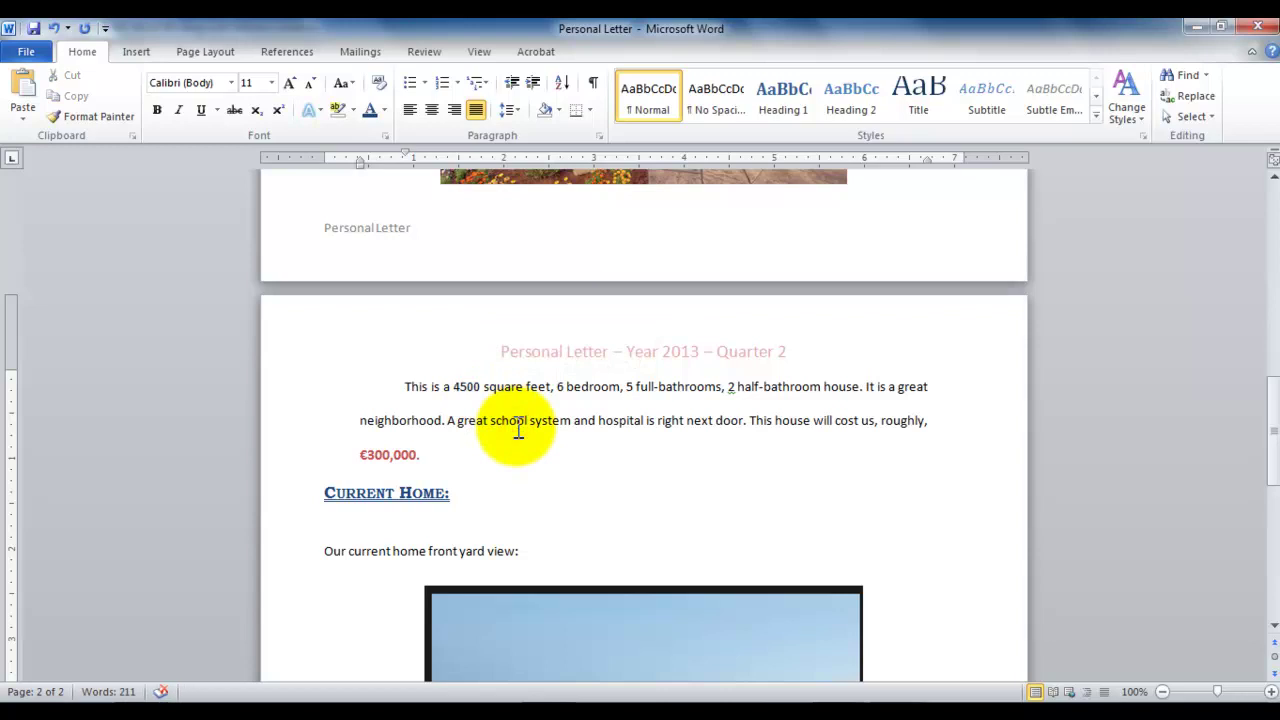